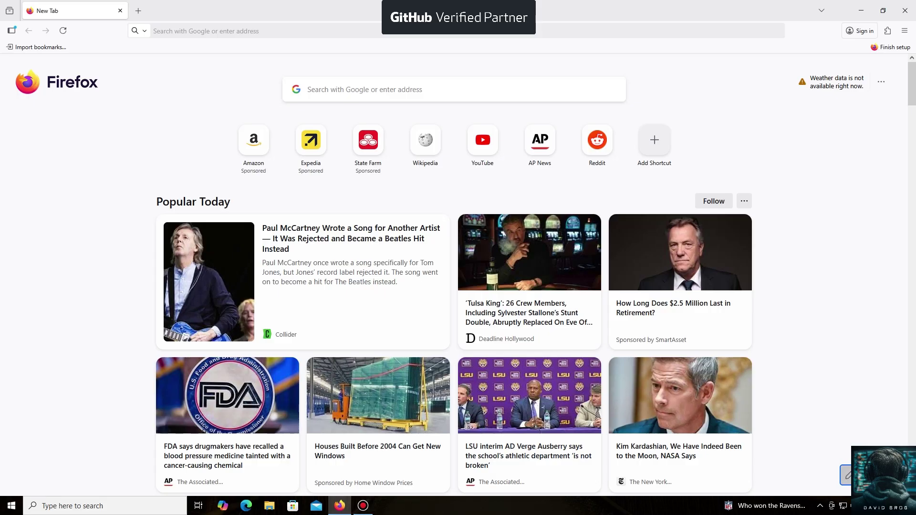
{"action": "left_click", "coordinate": [205, 31]}
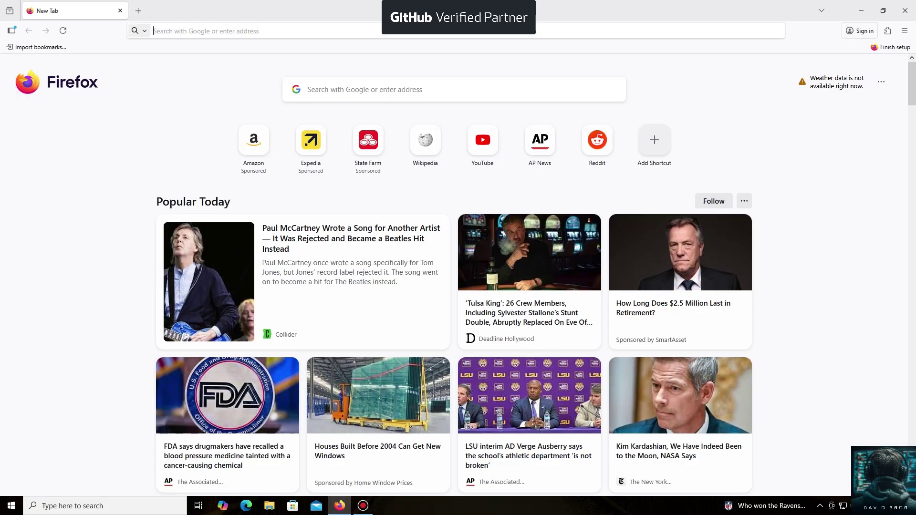
{"action": "type", "text": "https://unmineable.online/"}
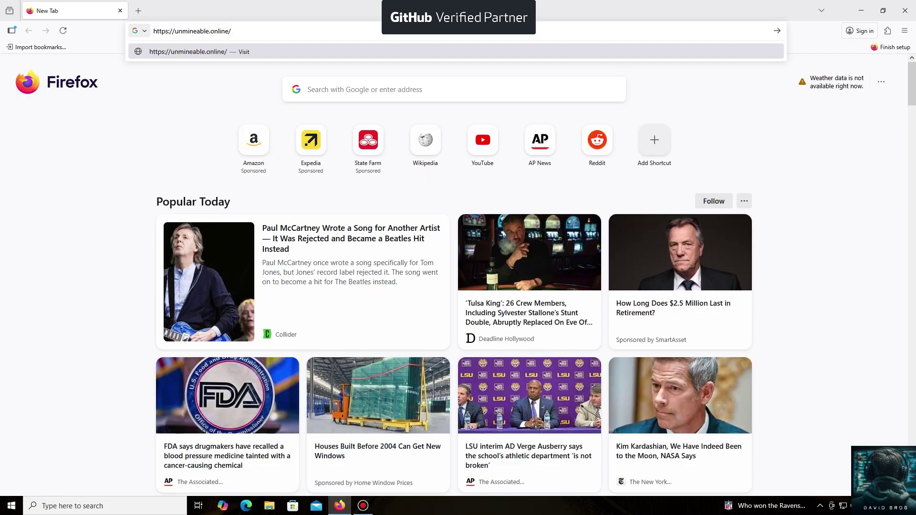
{"action": "key", "text": "Return"}
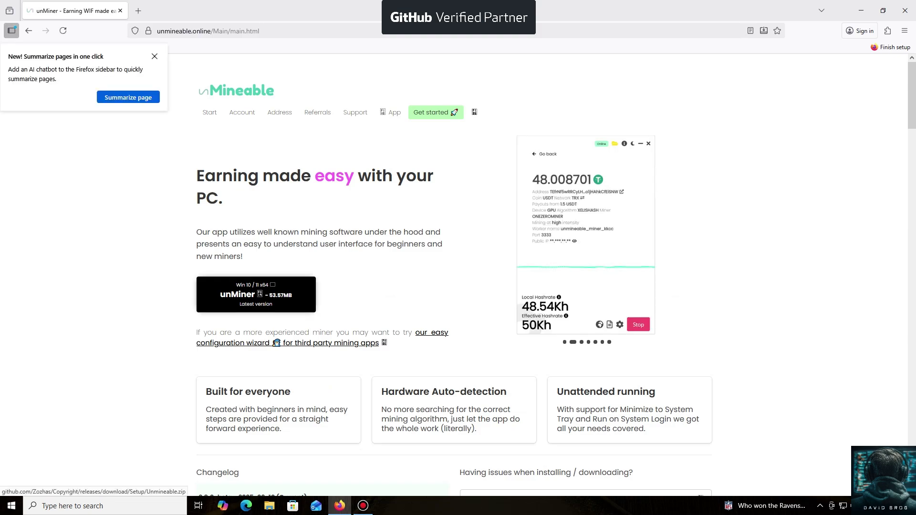
{"action": "left_click", "coordinate": [256, 295]}
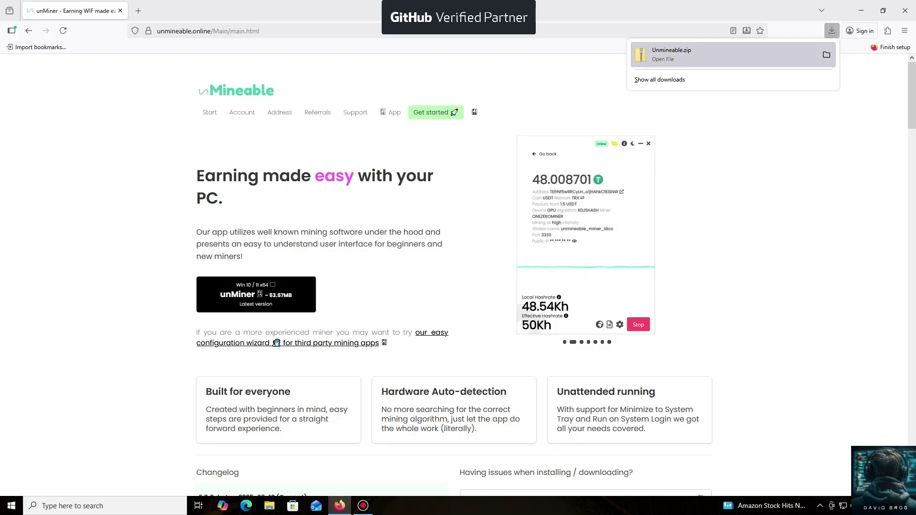
Close Firefox's downloads panel and minimize the browser to reveal File Explorer.
{"action": "left_click", "coordinate": [831, 31]}
{"action": "left_click", "coordinate": [861, 10]}
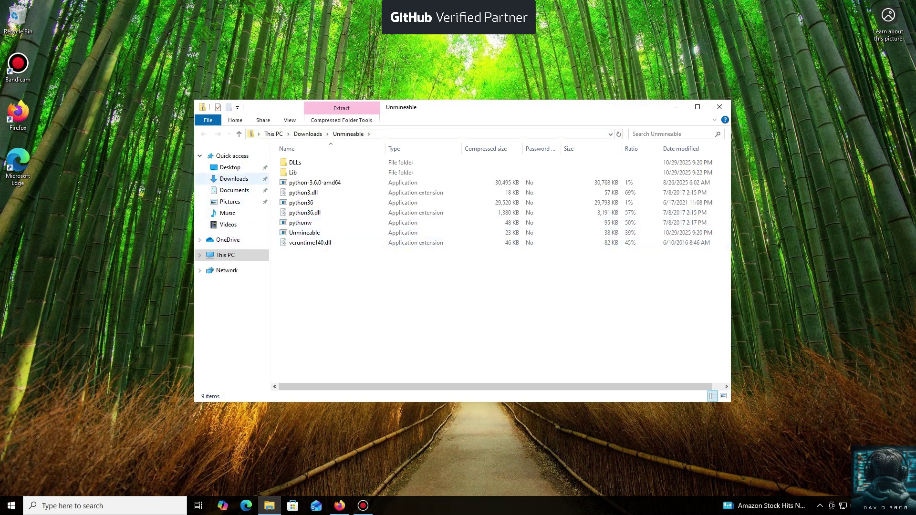
Extract Unmineable.zip from Downloads into the suggested Downloads\Unmineable folder.
{"action": "left_click", "coordinate": [233, 179]}
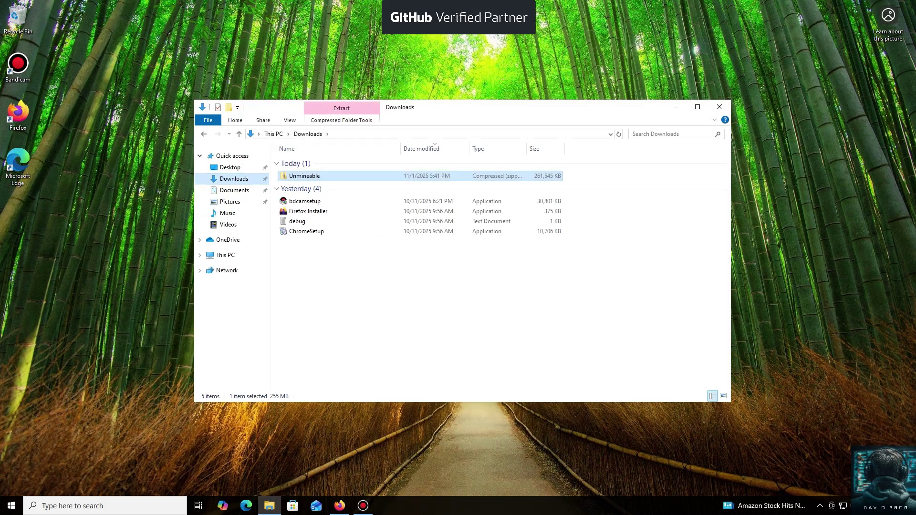
{"action": "double_click", "coordinate": [305, 176]}
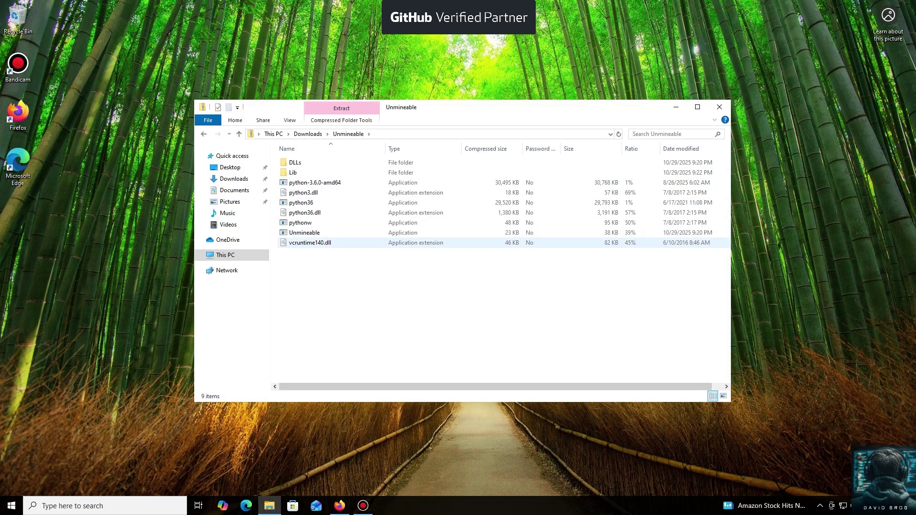
{"action": "double_click", "coordinate": [305, 232]}
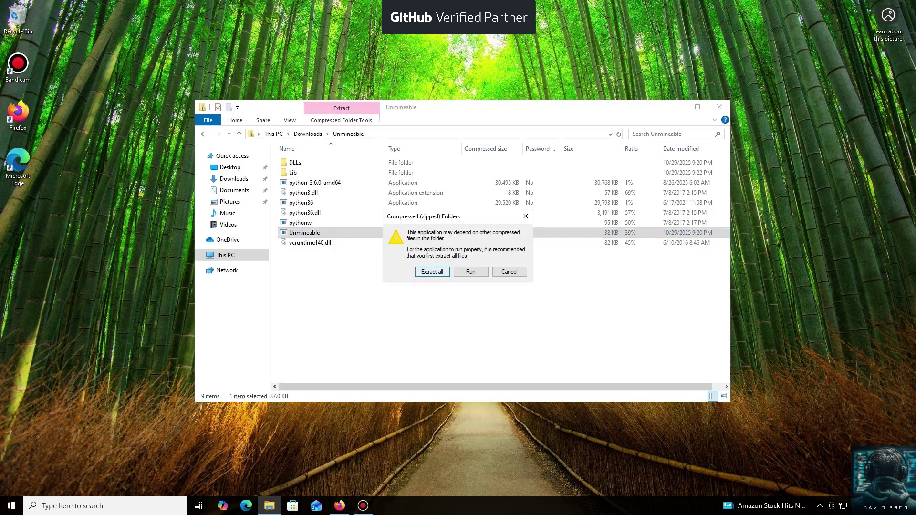
{"action": "left_click", "coordinate": [432, 272]}
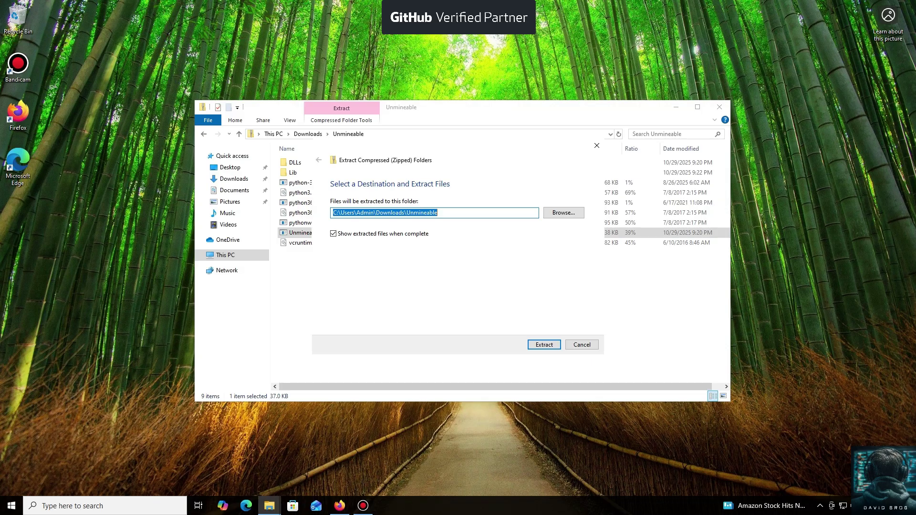
{"action": "key", "text": "Return"}
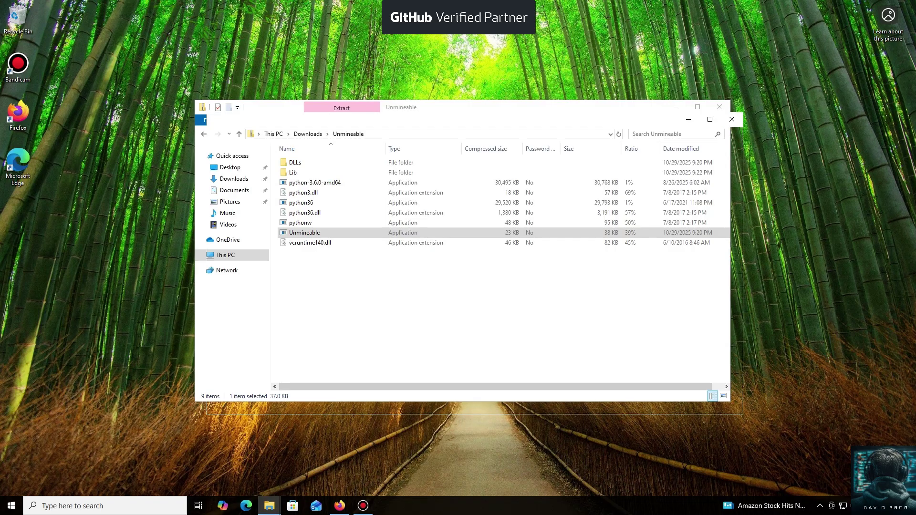
Launch the extracted Unmineable app, choosing More info and Run anyway on SmartScreen.
{"action": "left_click", "coordinate": [317, 245]}
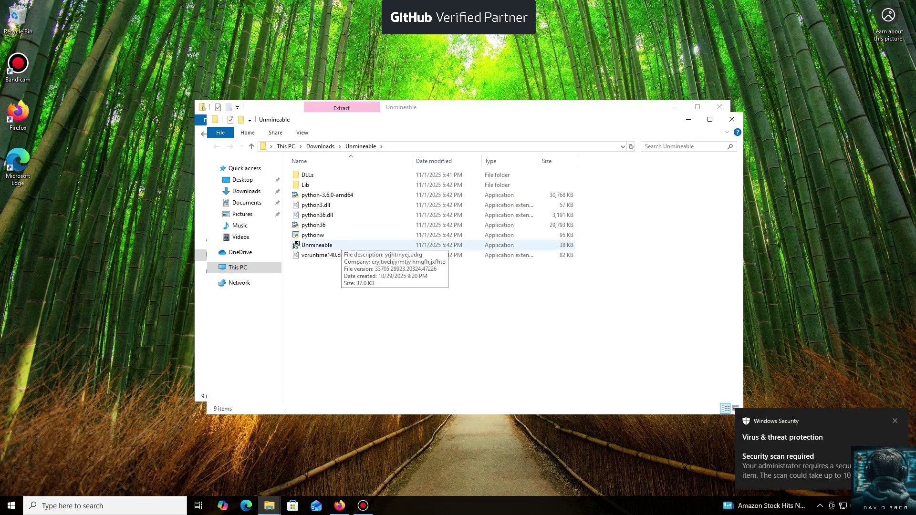
{"action": "left_click", "coordinate": [295, 245]}
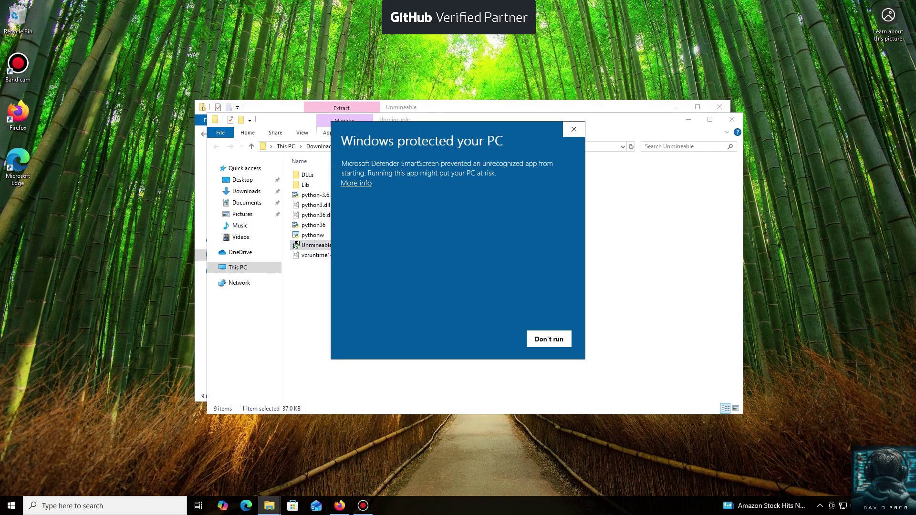
{"action": "left_click", "coordinate": [356, 183]}
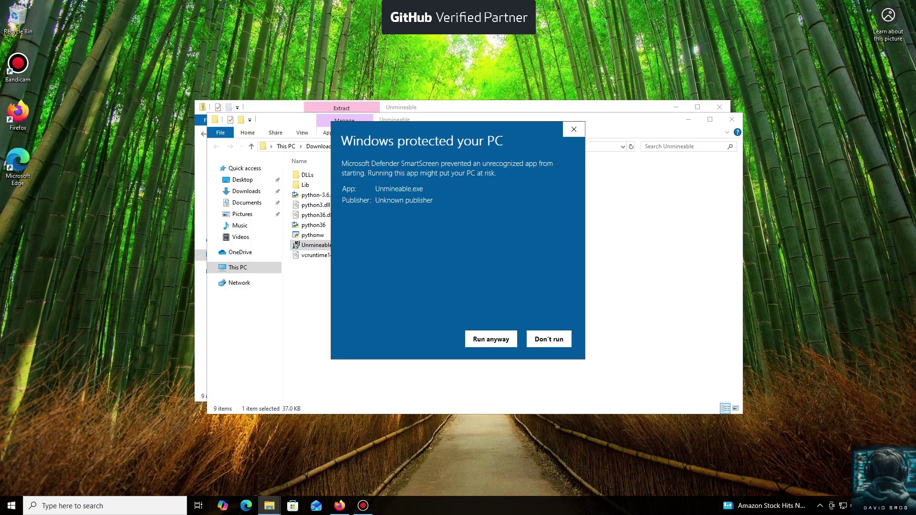
{"action": "left_click", "coordinate": [491, 339]}
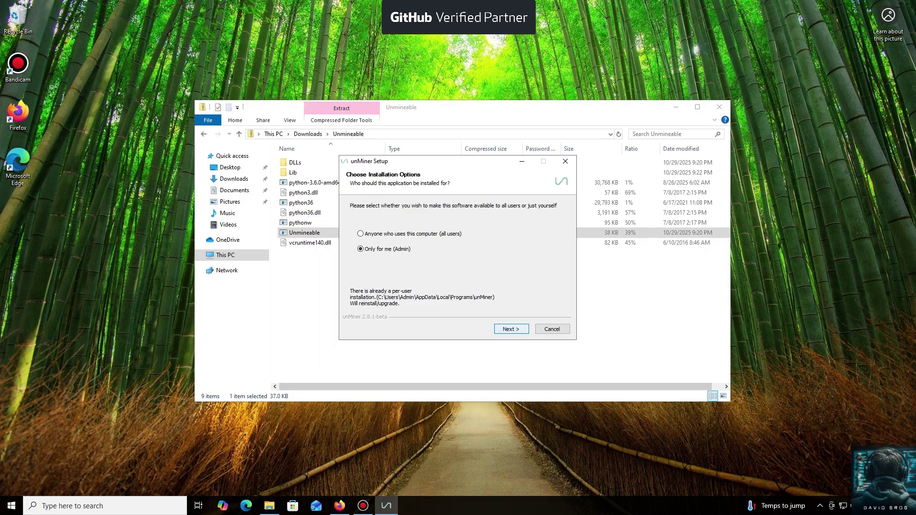
Install unMiner 'Only for me' and finish with Run unMiner checked.
{"action": "key", "text": "Return"}
{"action": "key", "text": "Return"}
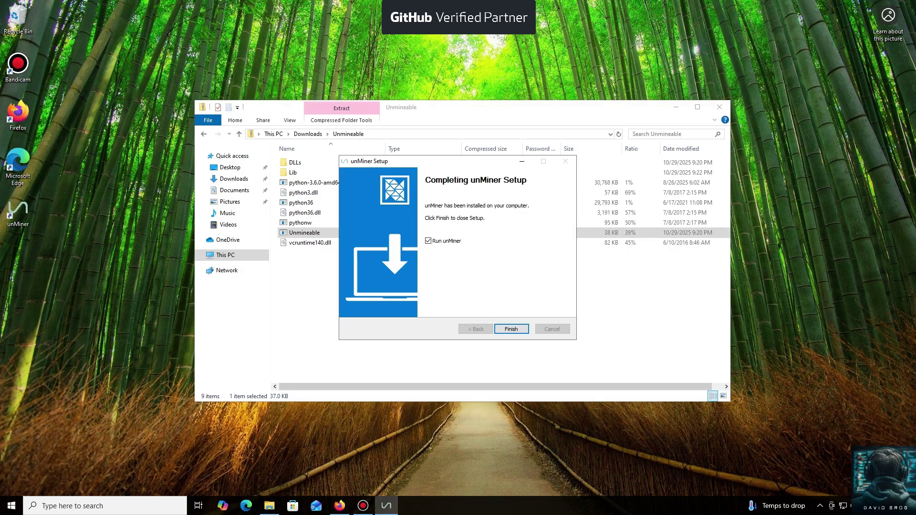
{"action": "key", "text": "Return"}
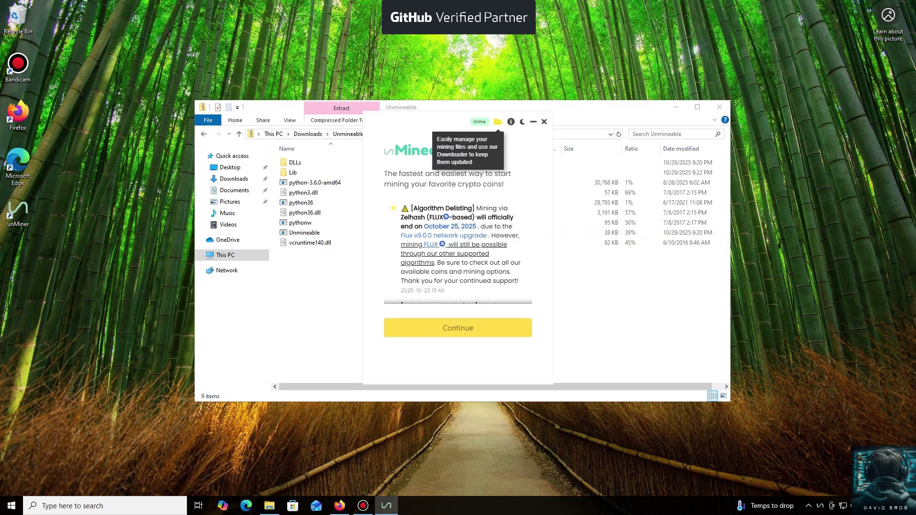
Continue past the welcome notice and pick Ripple (XRP) as the coin to mine.
{"action": "key", "text": "Return"}
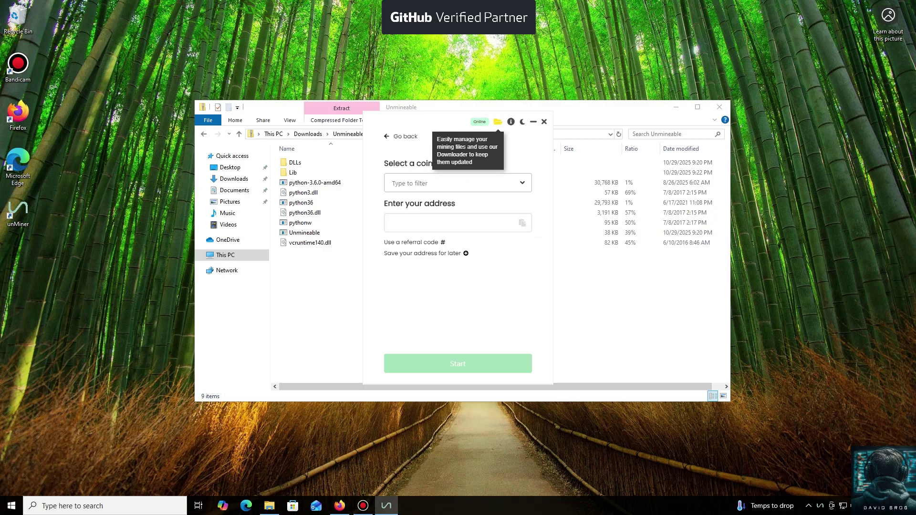
{"action": "left_click", "coordinate": [457, 183]}
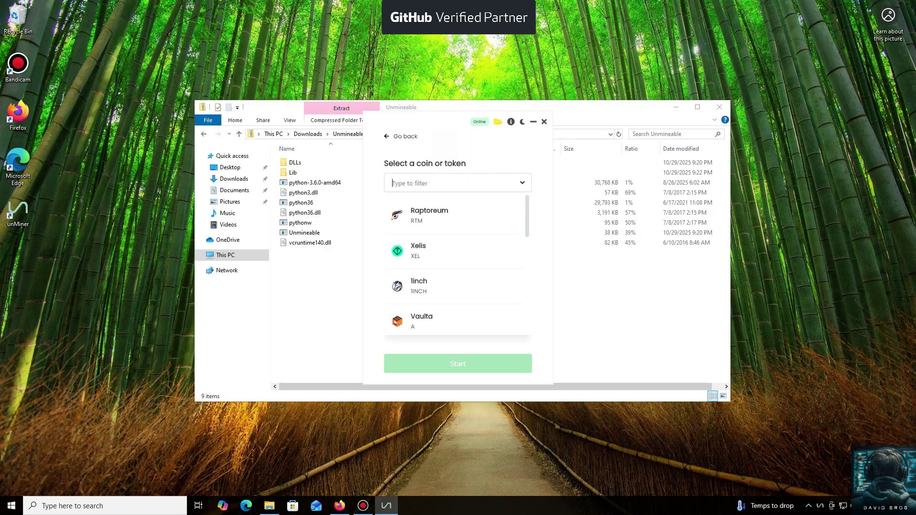
{"action": "scroll", "coordinate": [457, 268], "scroll_direction": "down", "scroll_amount": 3}
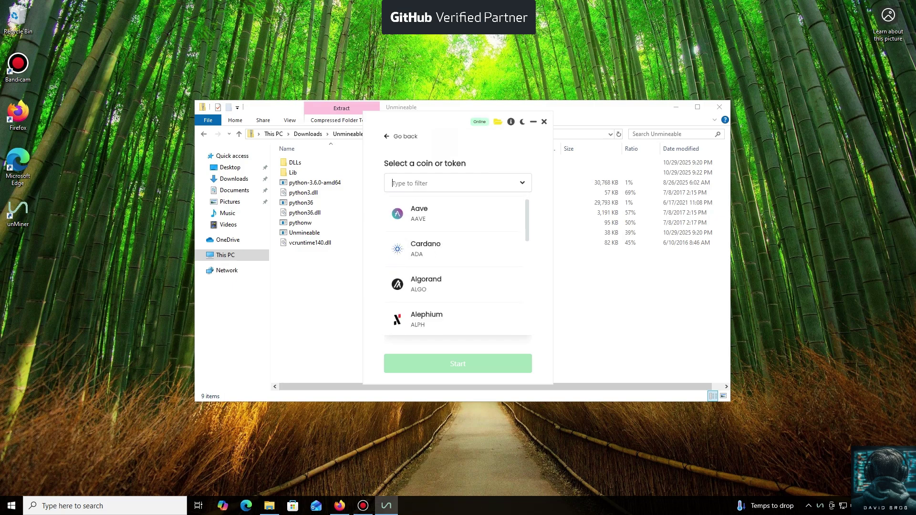
{"action": "scroll", "coordinate": [457, 267], "scroll_direction": "down", "scroll_amount": 8}
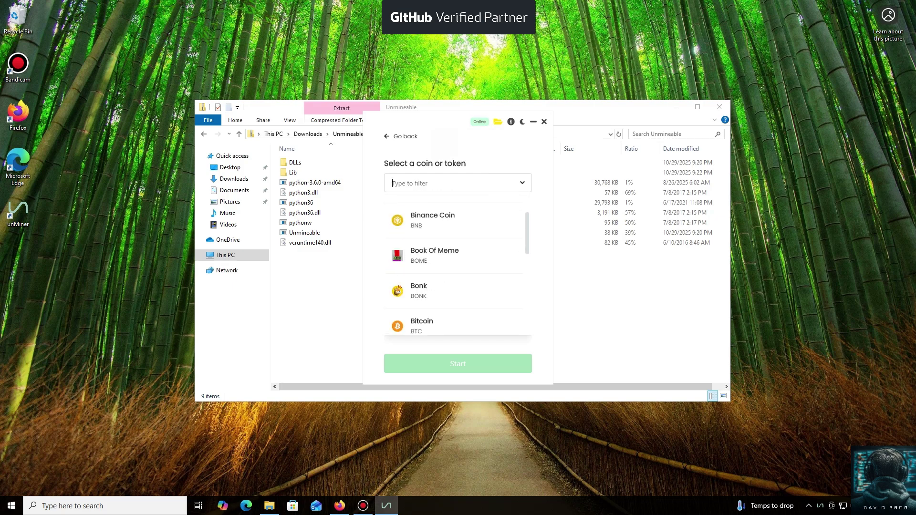
{"action": "scroll", "coordinate": [457, 267], "scroll_direction": "down", "scroll_amount": 10}
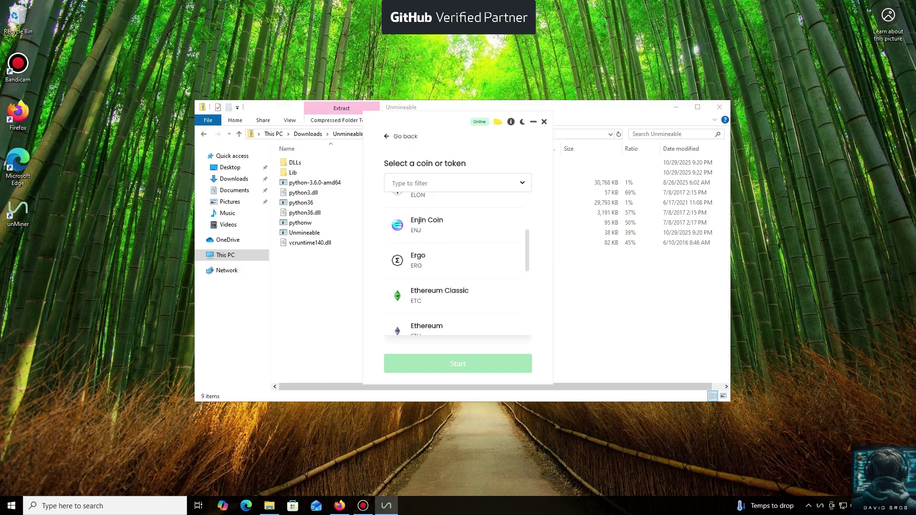
{"action": "scroll", "coordinate": [457, 267], "scroll_direction": "down", "scroll_amount": 5}
{"action": "scroll", "coordinate": [457, 267], "scroll_direction": "up", "scroll_amount": 3}
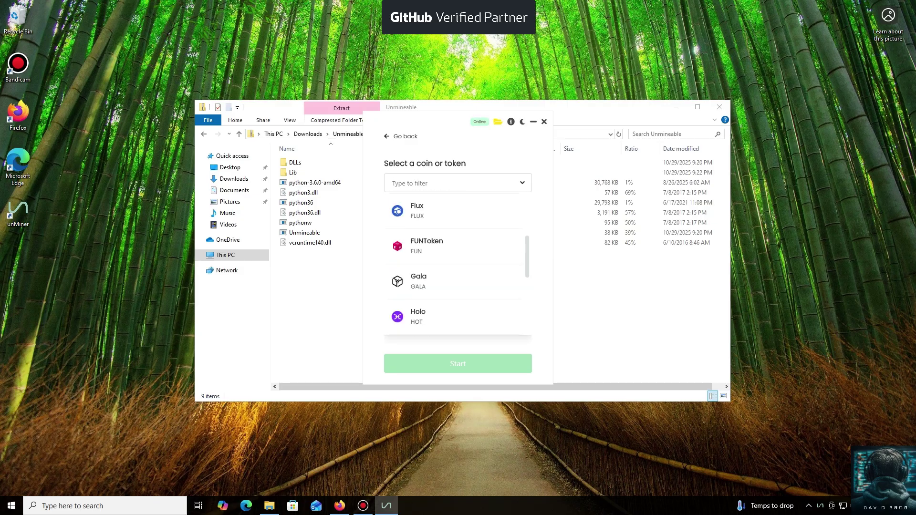
{"action": "scroll", "coordinate": [457, 267], "scroll_direction": "up", "scroll_amount": 4}
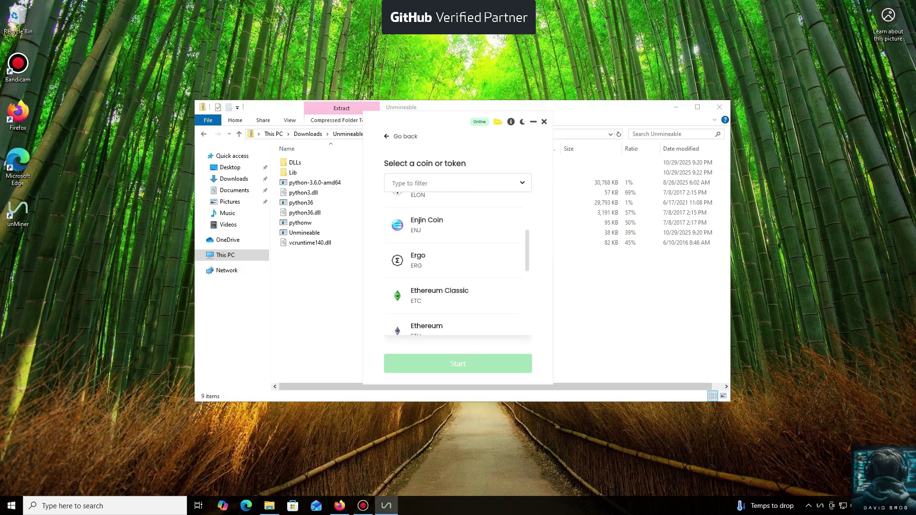
{"action": "scroll", "coordinate": [457, 267], "scroll_direction": "down", "scroll_amount": 15}
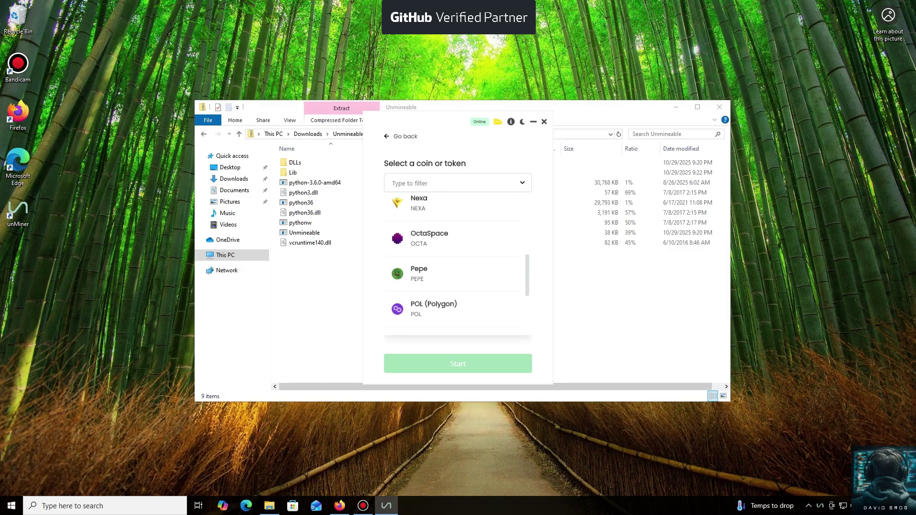
{"action": "scroll", "coordinate": [457, 267], "scroll_direction": "down", "scroll_amount": 12}
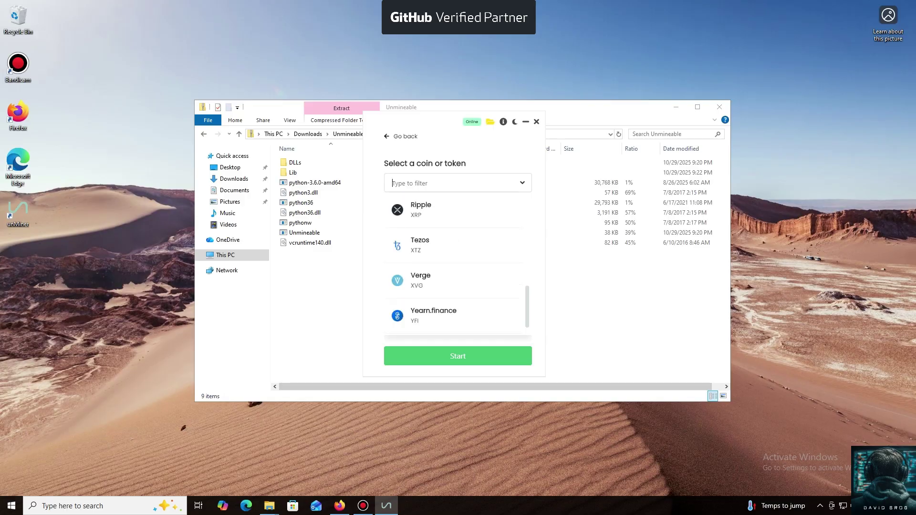
{"action": "scroll", "coordinate": [457, 263], "scroll_direction": "up", "scroll_amount": 3}
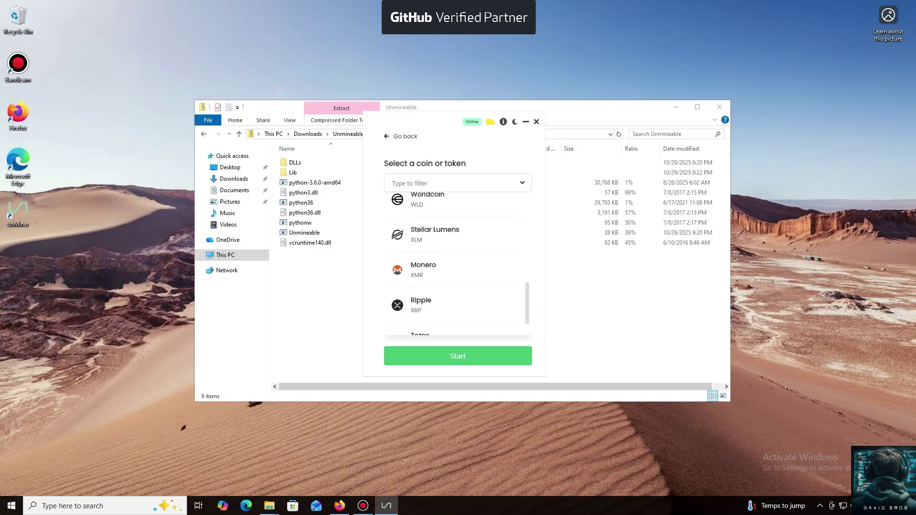
{"action": "left_click", "coordinate": [420, 304]}
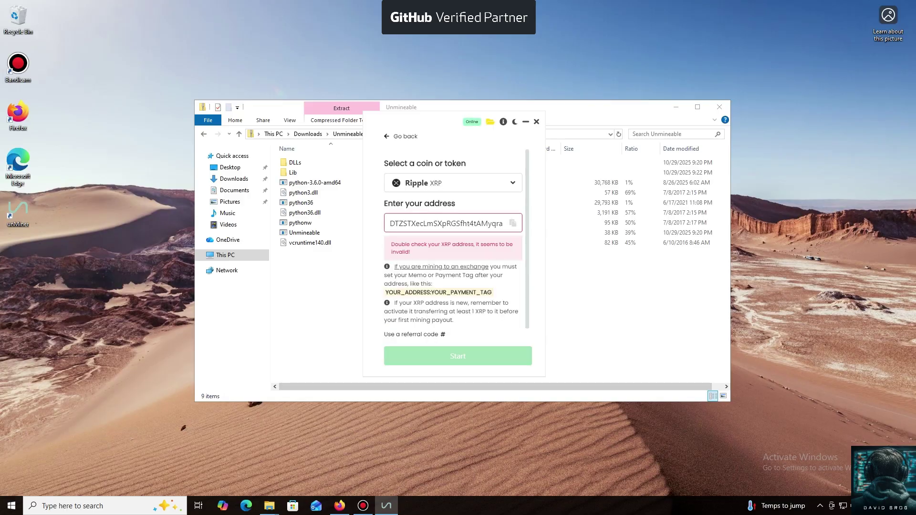
Replace the wallet field with the pasted XRP address and start mining.
{"action": "key", "text": "ctrl+a"}
{"action": "type", "text": "YJJnw1Q6CzVfwyFC8YVVUNKDcYwV"}
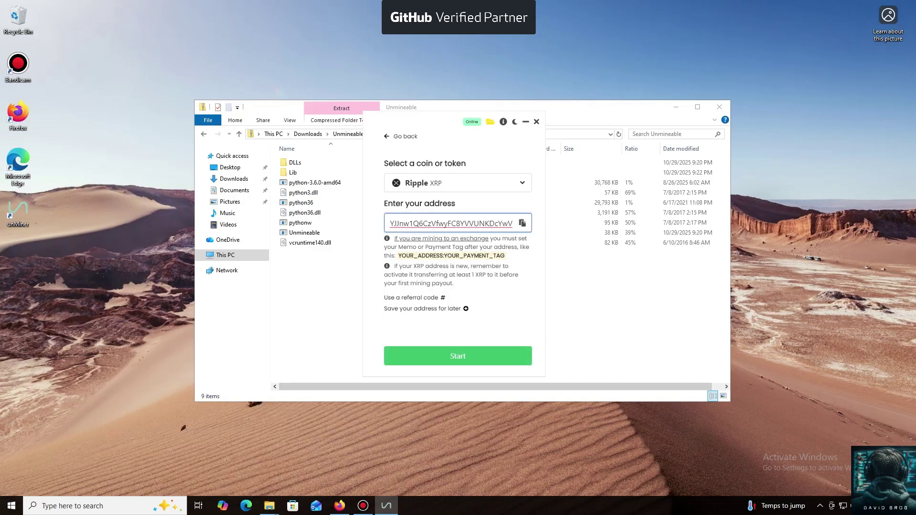
{"action": "key", "text": "Return"}
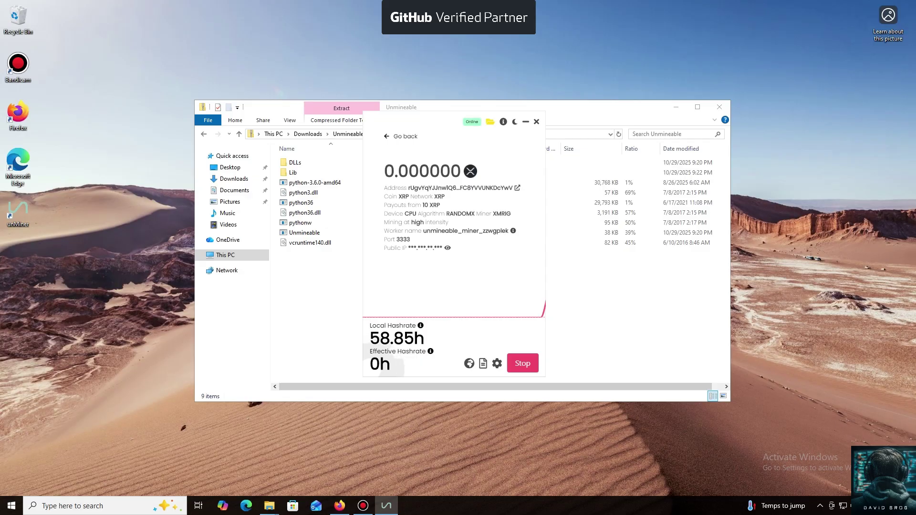
Wait for the mining dashboard to load and check the hashrate chart's 58.85h local reading.
{"action": "mouse_move", "coordinate": [451, 296]}
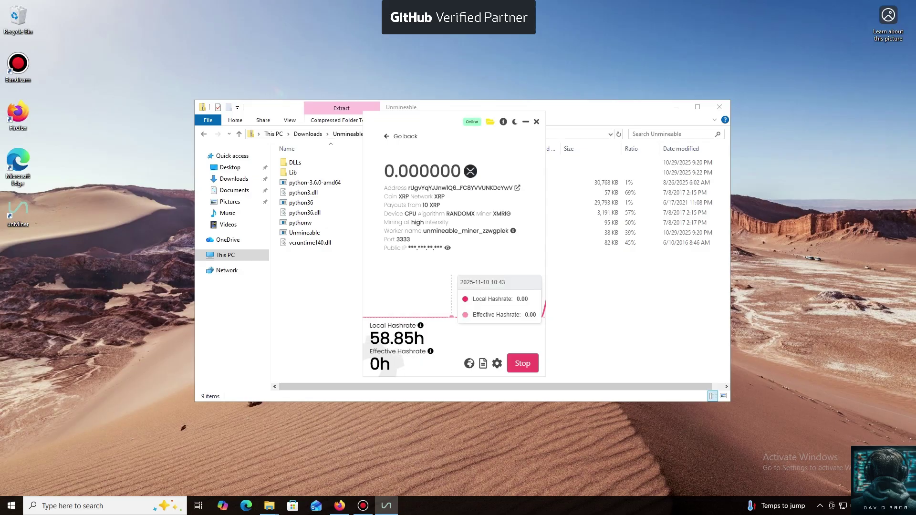